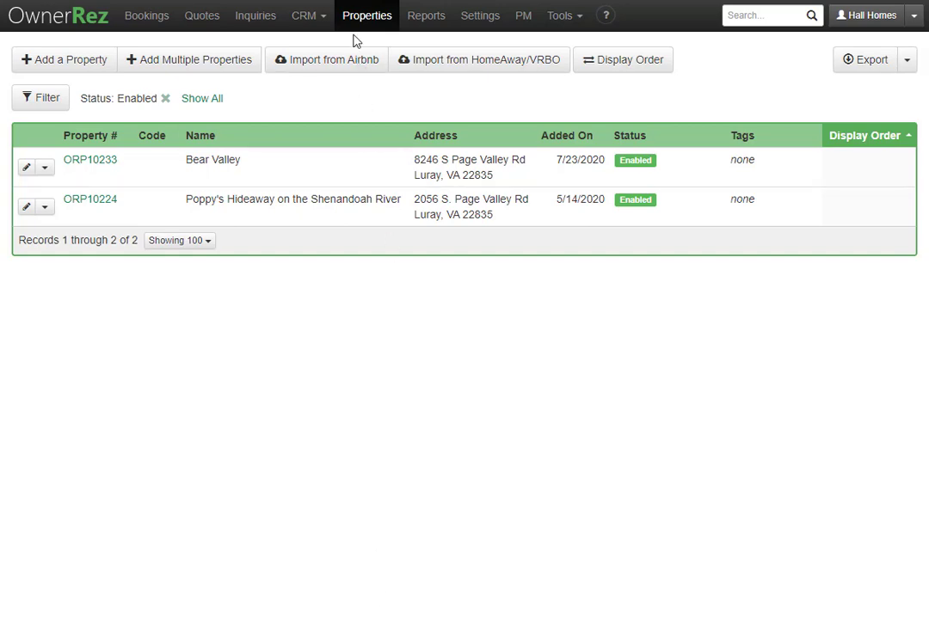
- Set Poppy's Hideaway's Booking Window to 30 days from now and save the rules
left_click(325, 206)
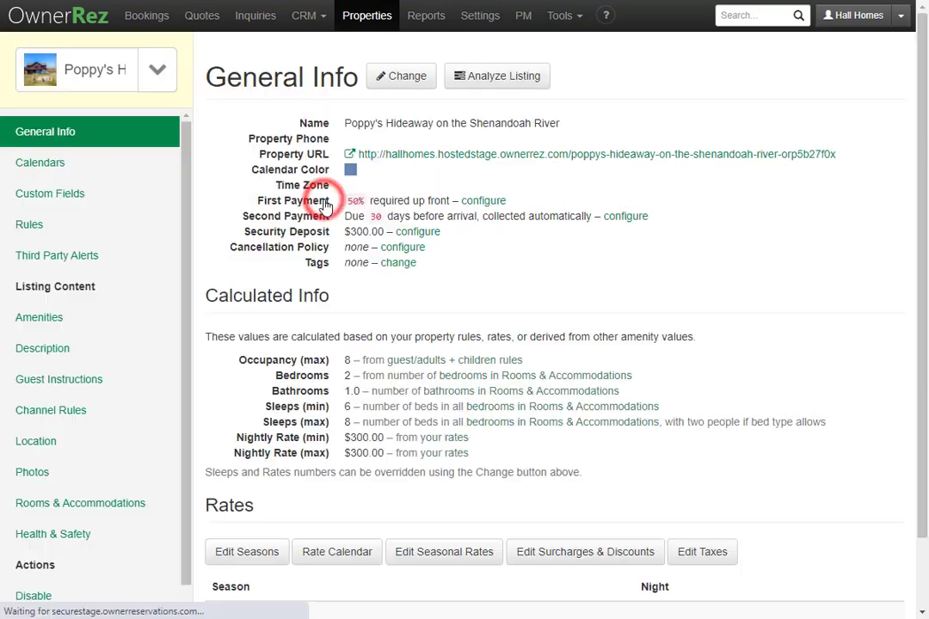
left_click(52, 228)
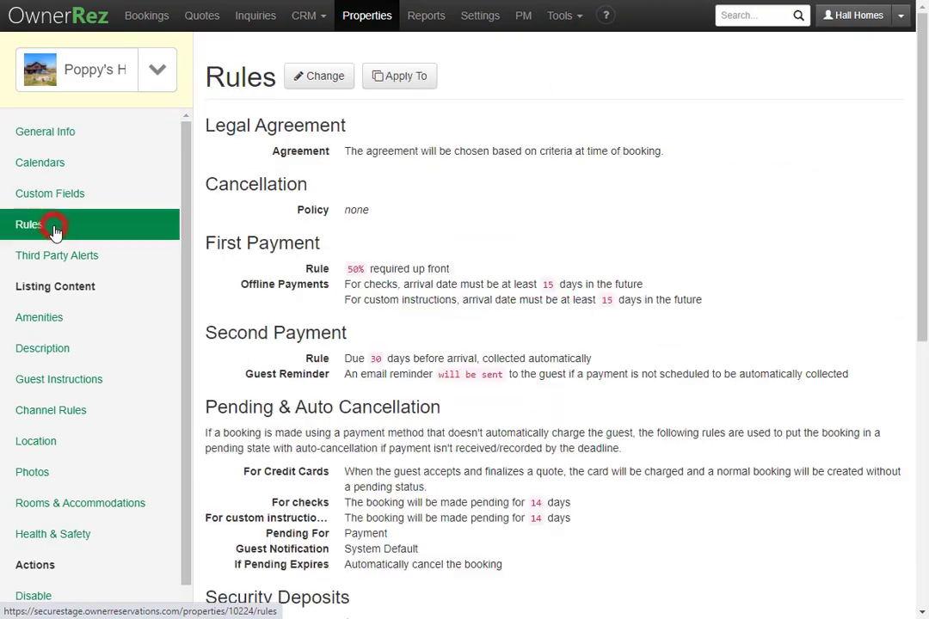
left_click(319, 78)
scroll(319, 150, "down", 5)
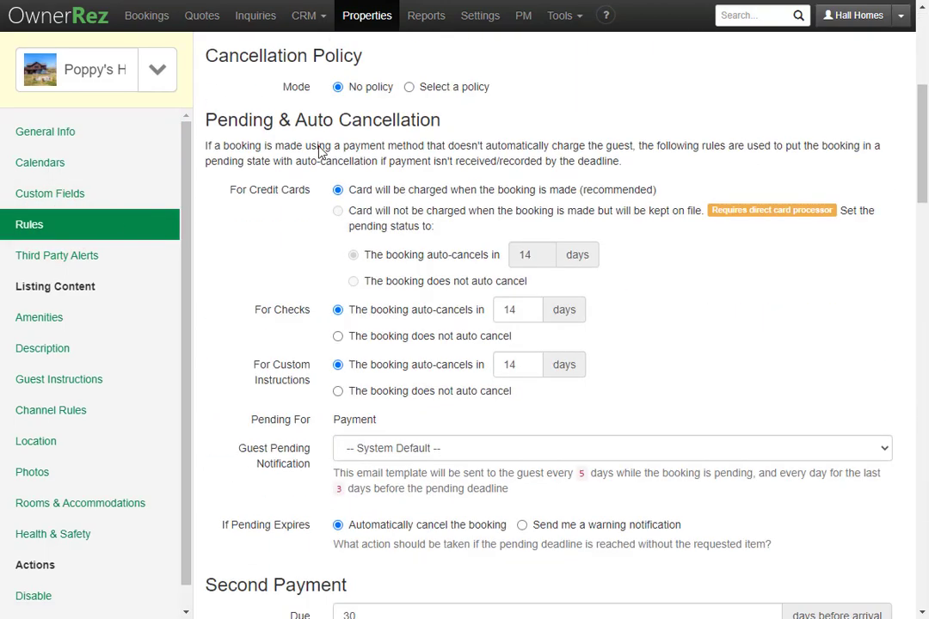
scroll(318, 163, "down", 20)
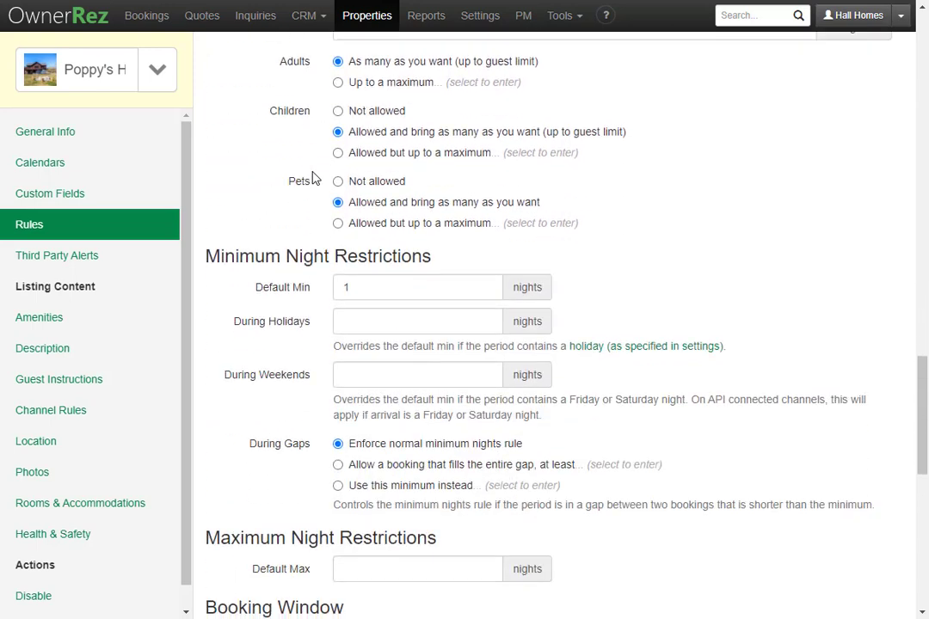
scroll(313, 178, "down", 4)
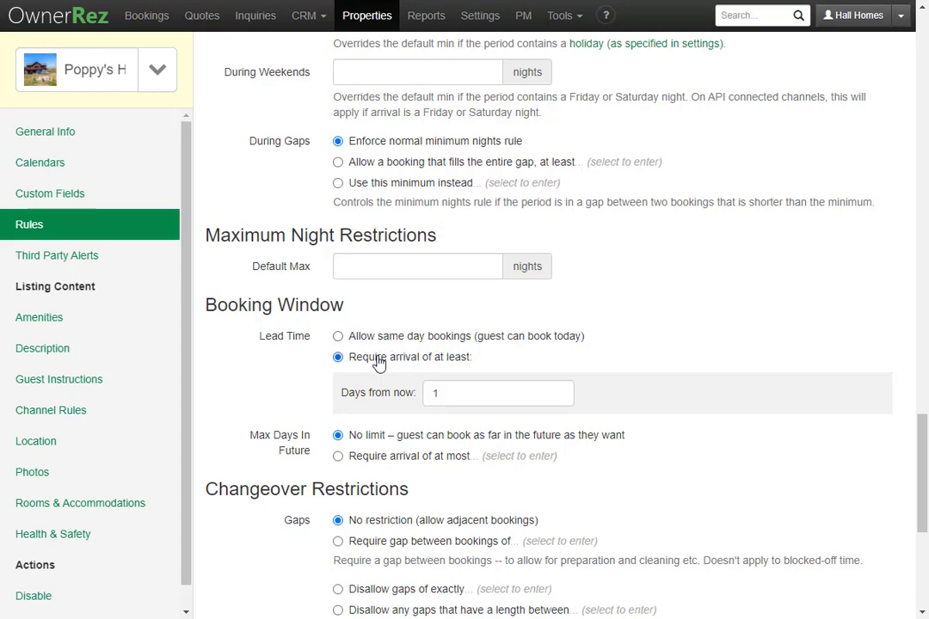
left_click(487, 397)
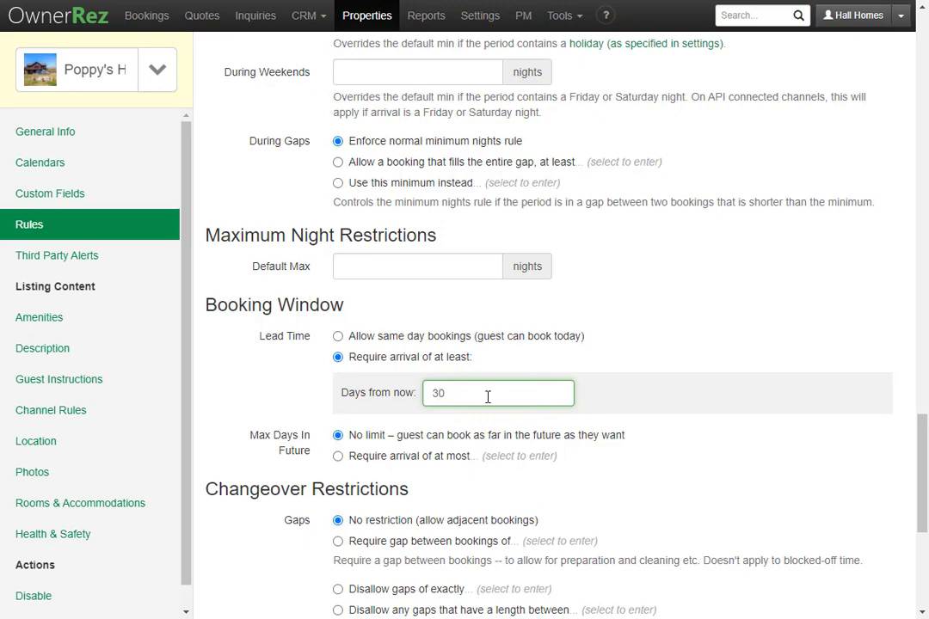
scroll(487, 396, "down", 5)
left_click(227, 540)
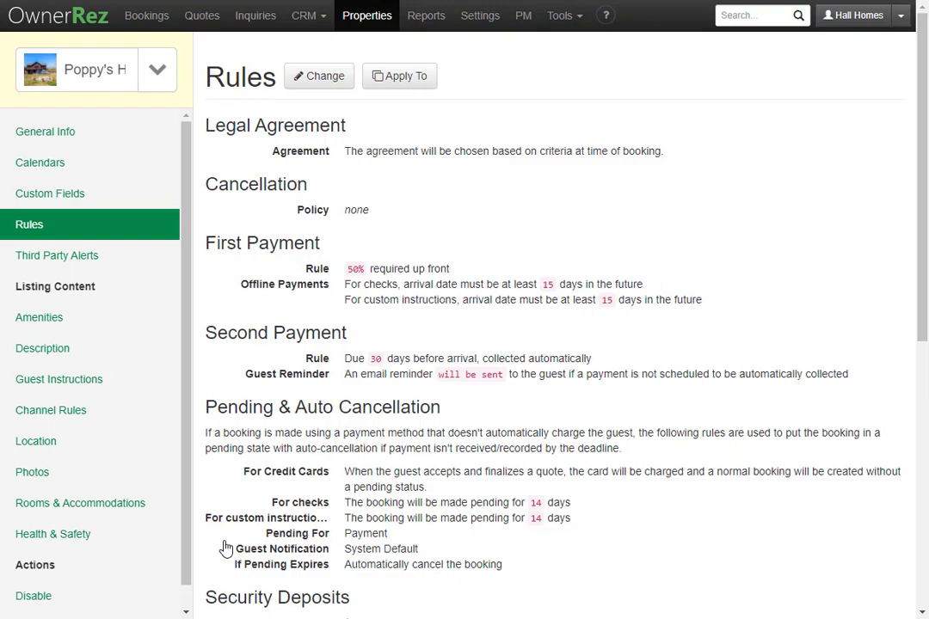
- Pick Poppy's Hideaway on the Shenandoah River on the Hall Homes hosted website
left_click(480, 18)
scroll(321, 342, "down", 4)
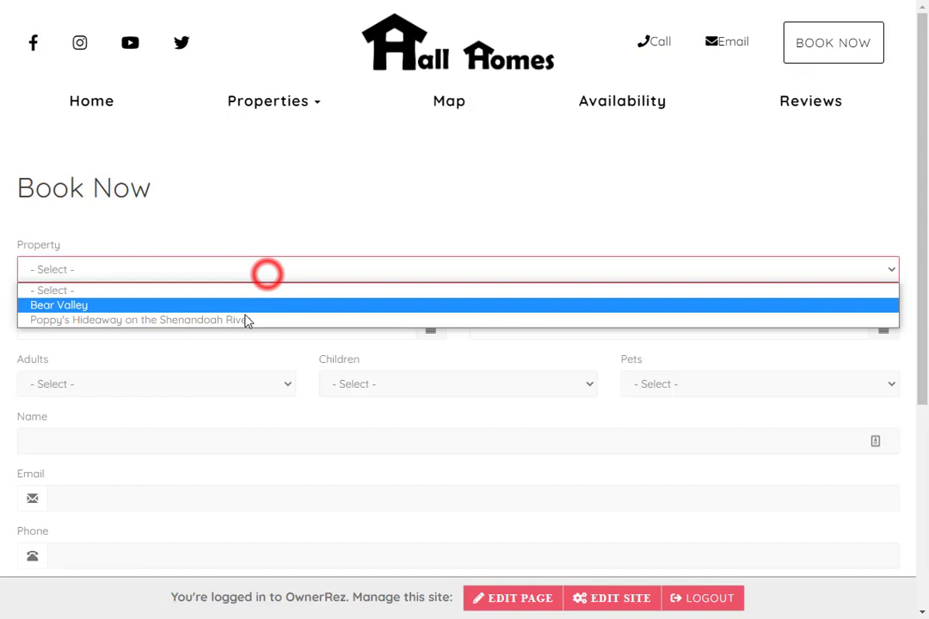
left_click(241, 322)
- Enter arrival 9/20/2020, departure 9/22/2020 and 1 adult in the booking form
left_click(240, 325)
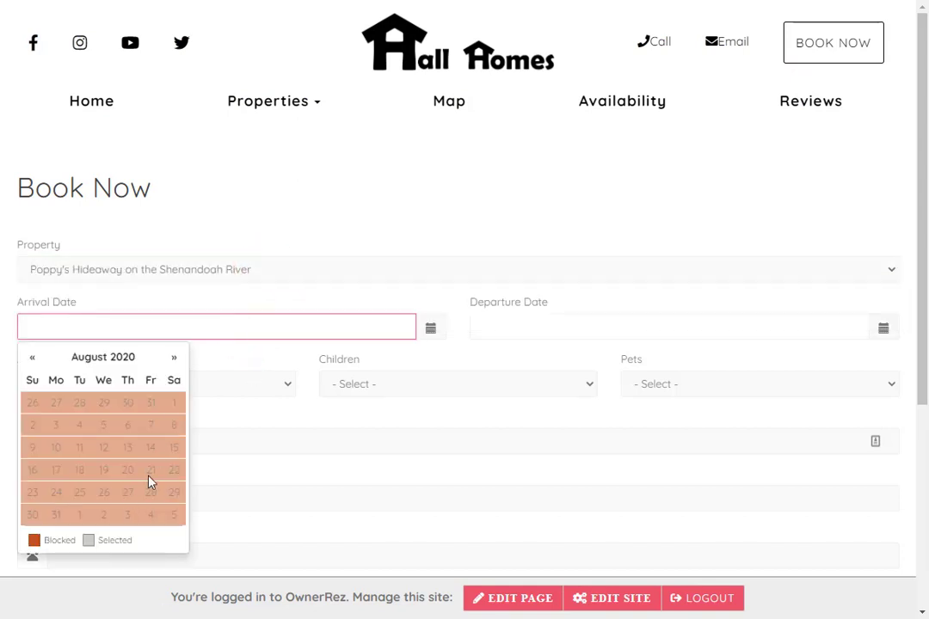
left_click(173, 358)
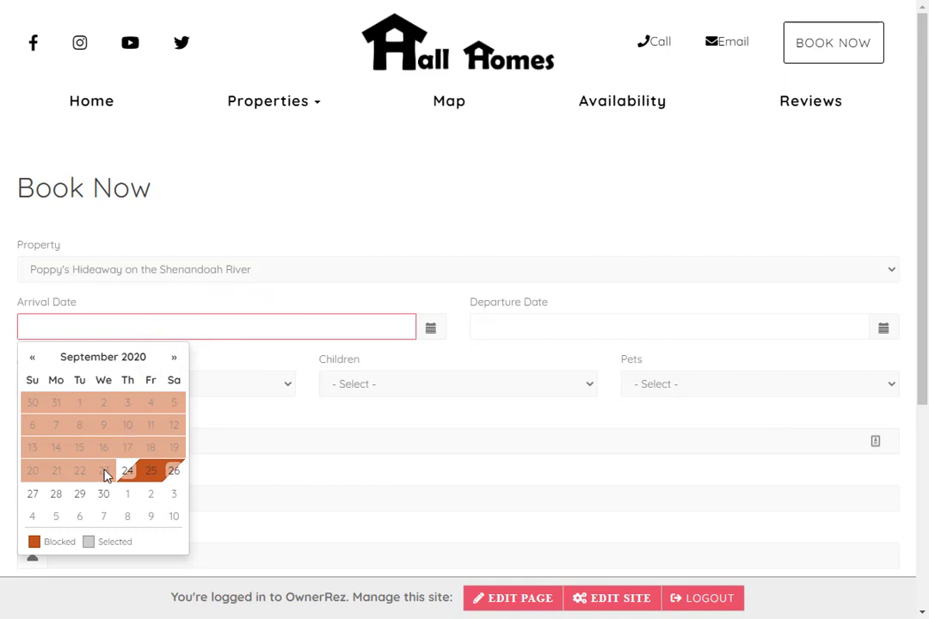
left_click(33, 472)
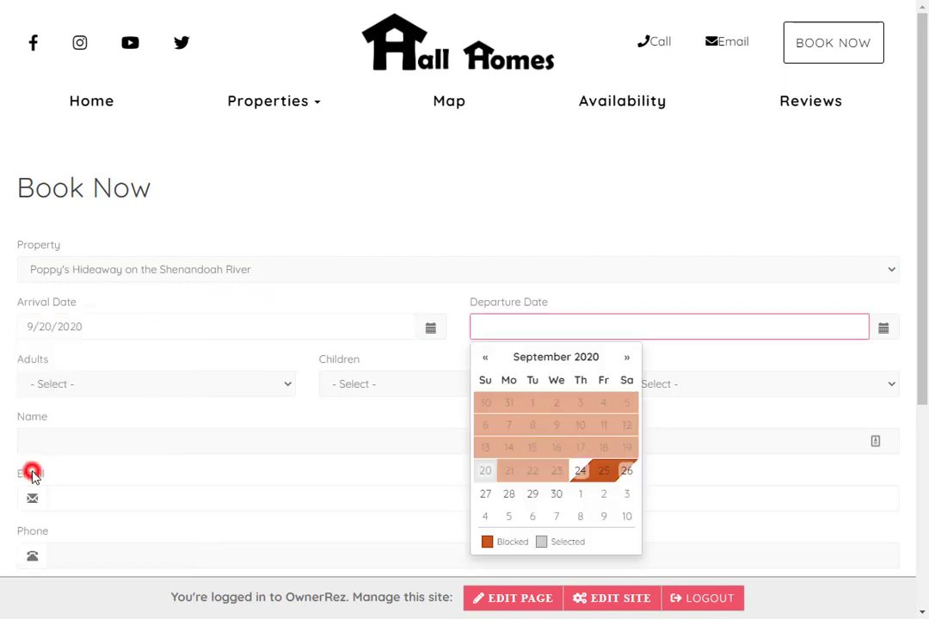
left_click(532, 474)
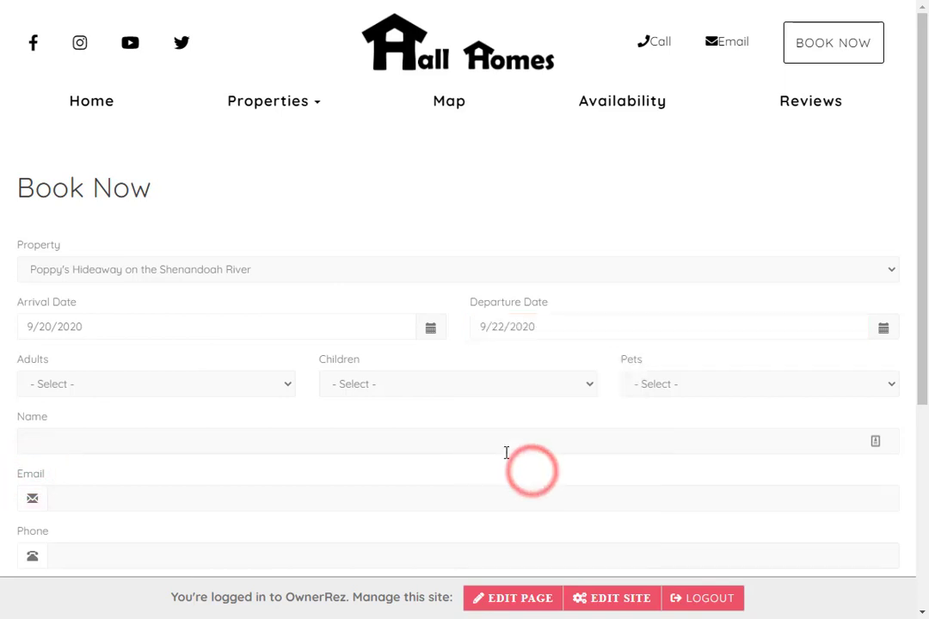
left_click(251, 383)
left_click(232, 419)
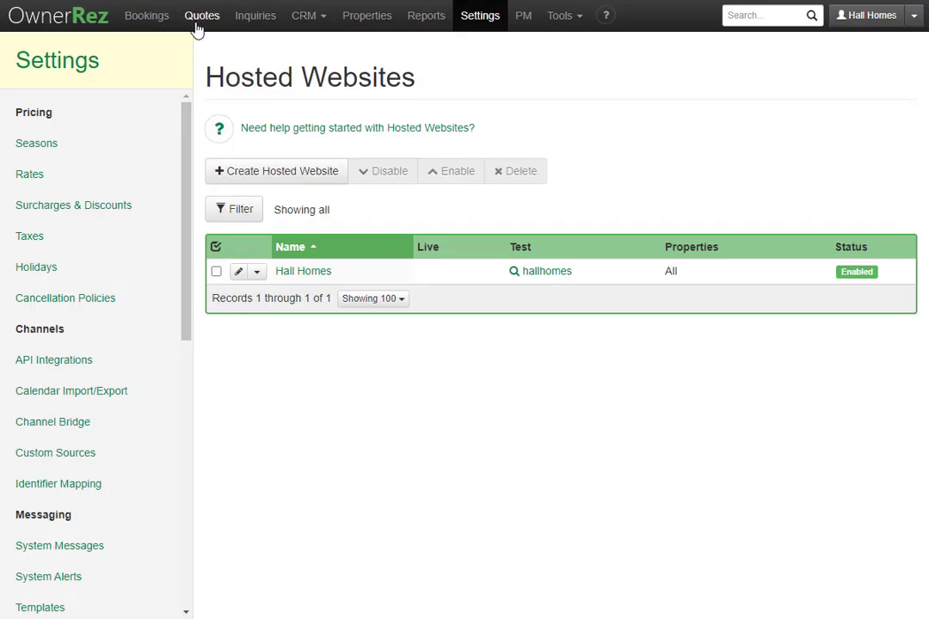
- Change Poppy's Hideaway's Booking Window 'Days from now' from 30 to 1 and save
left_click(365, 22)
left_click(334, 211)
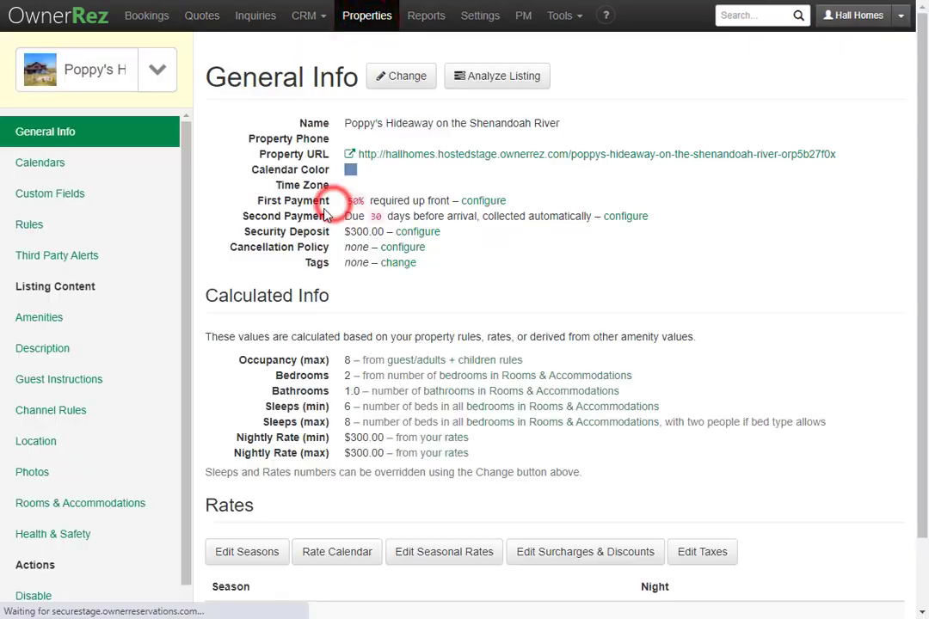
left_click(123, 227)
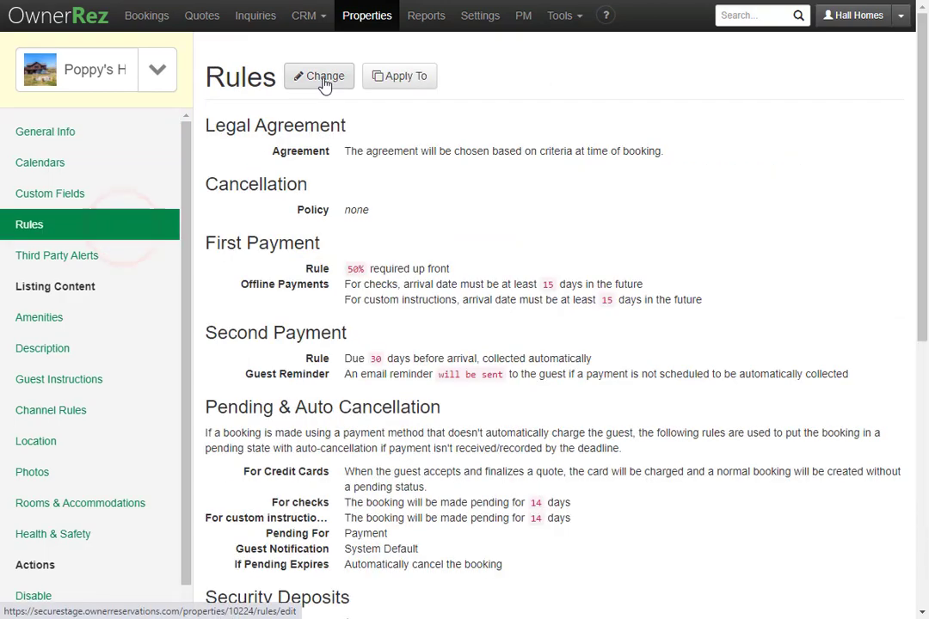
left_click(321, 79)
scroll(361, 374, "down", 5)
scroll(343, 381, "down", 20)
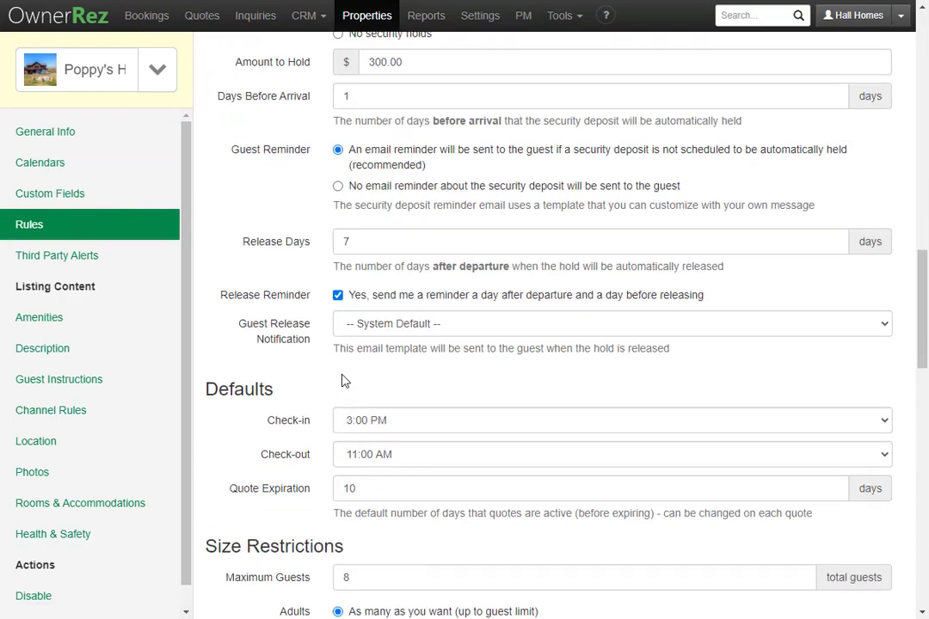
left_click(470, 400)
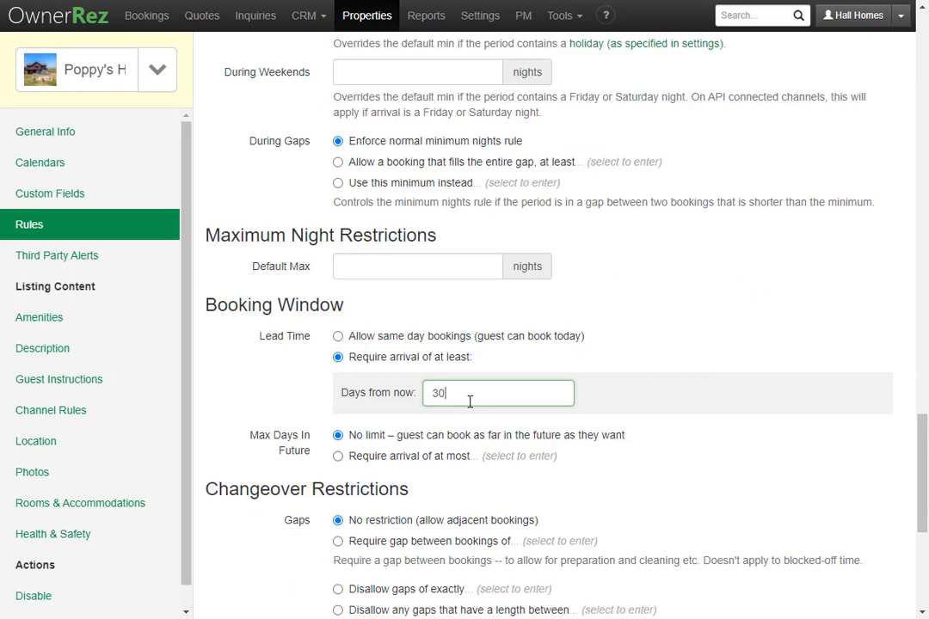
double_click(470, 401)
type("1")
scroll(469, 401, "down", 5)
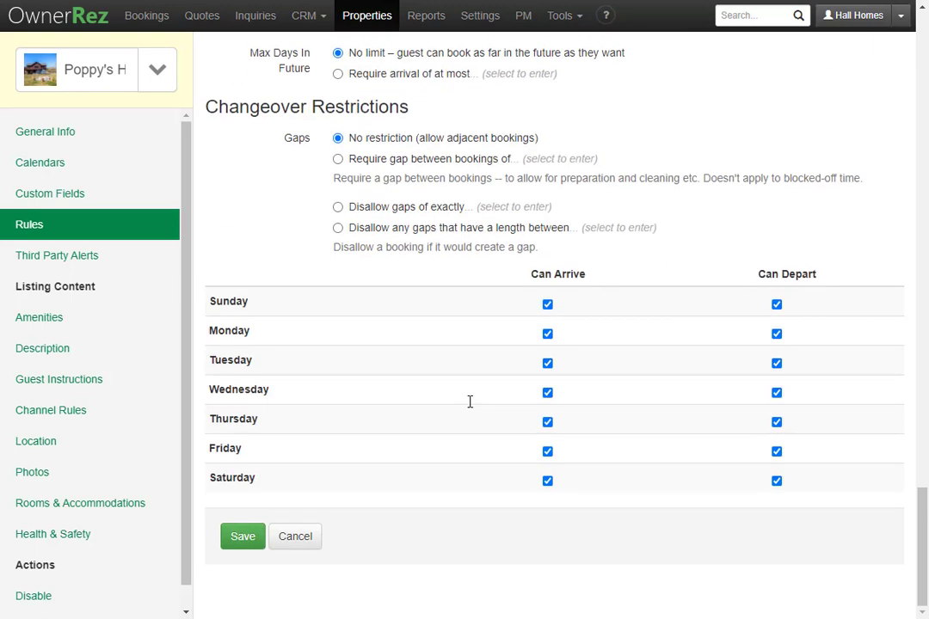
left_click(242, 541)
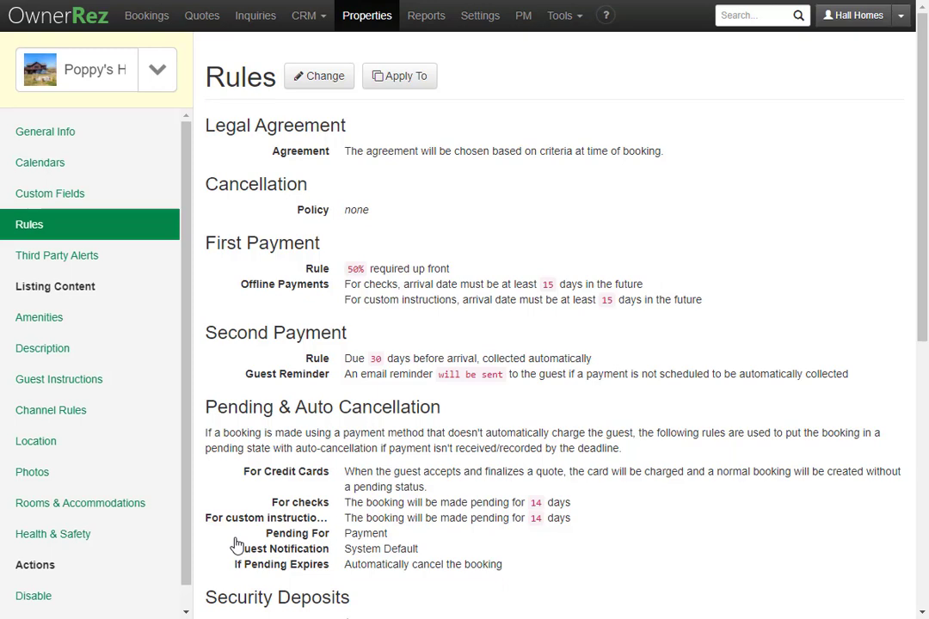
- Open the Airbnb channel under Settings > API Integrations and start editing it
left_click(478, 19)
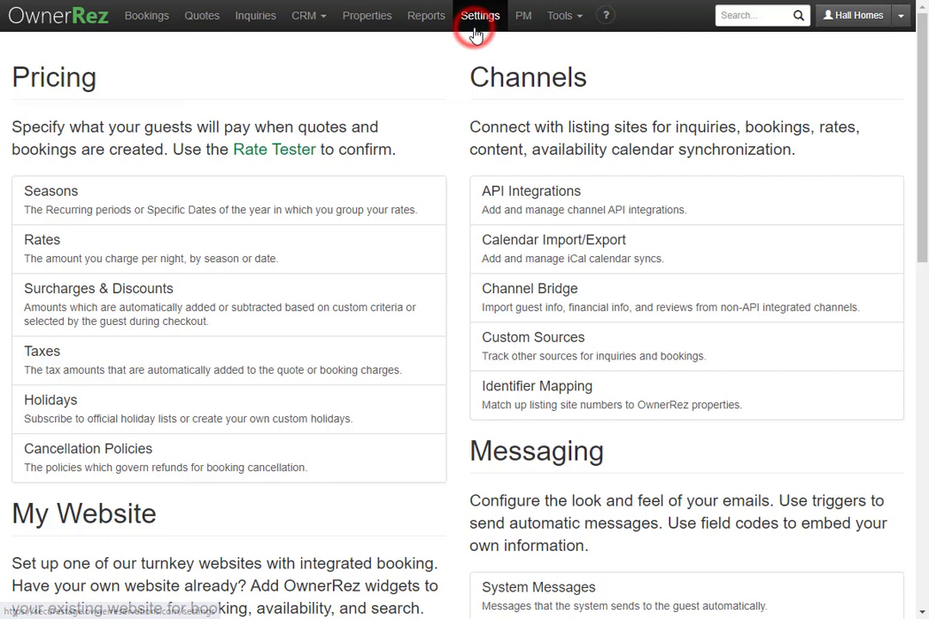
left_click(599, 210)
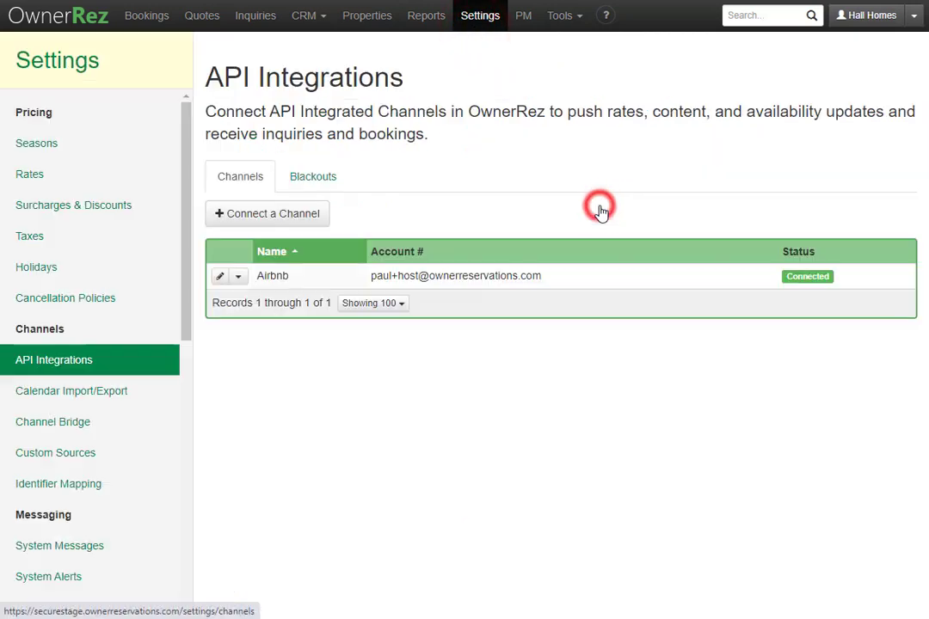
left_click(482, 278)
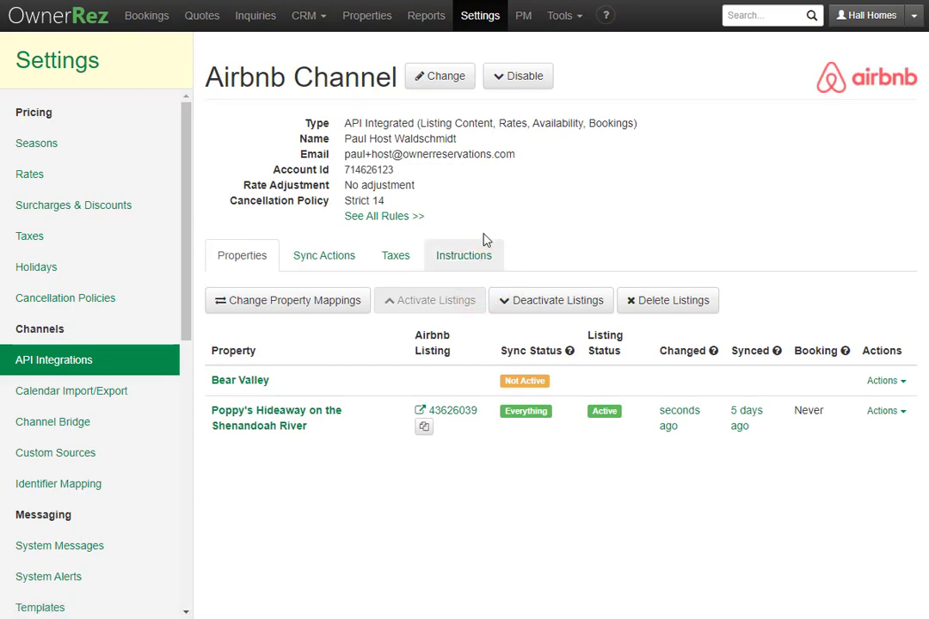
left_click(441, 76)
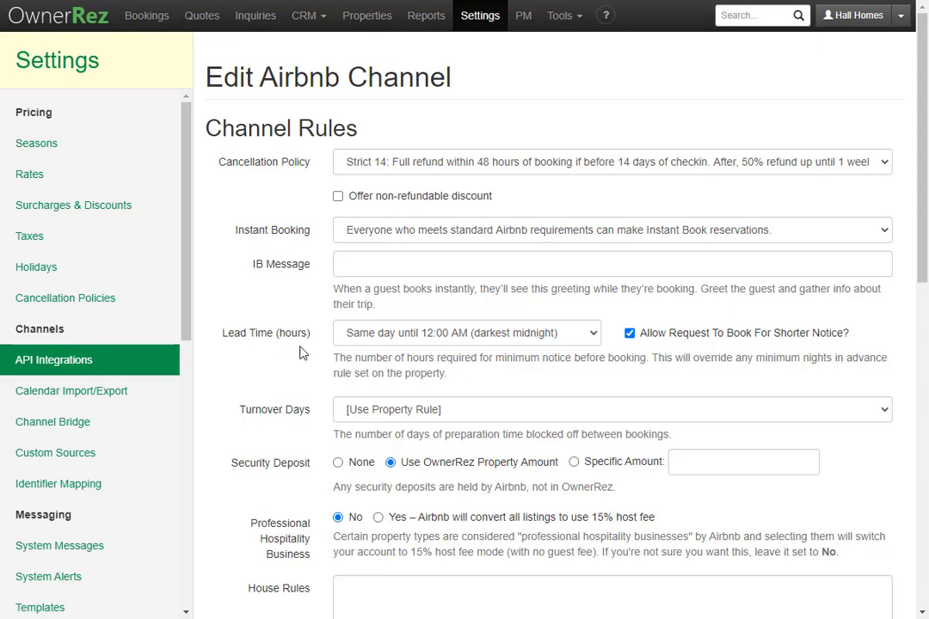
left_click(580, 333)
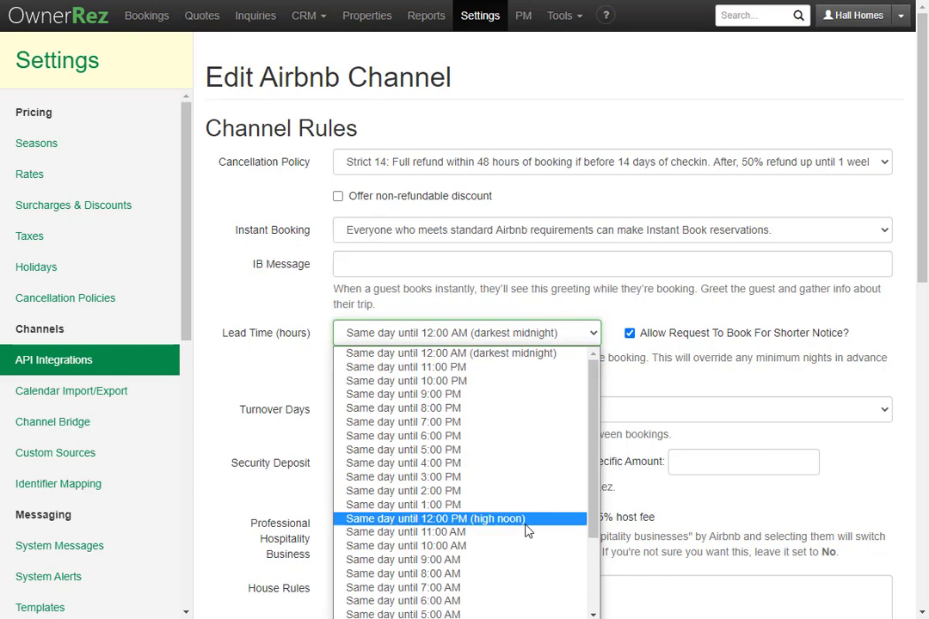
scroll(527, 530, "down", 3)
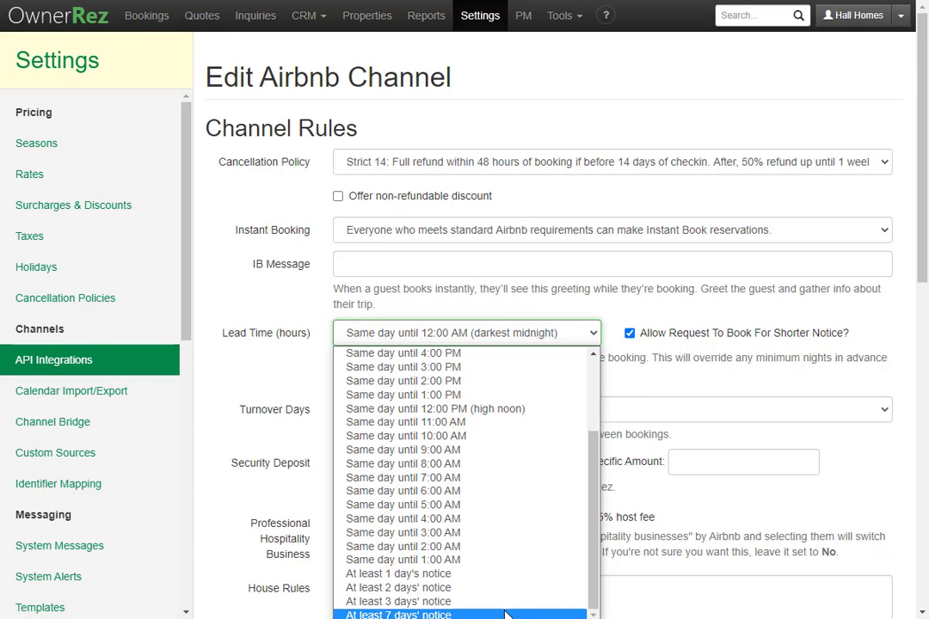
left_click(584, 332)
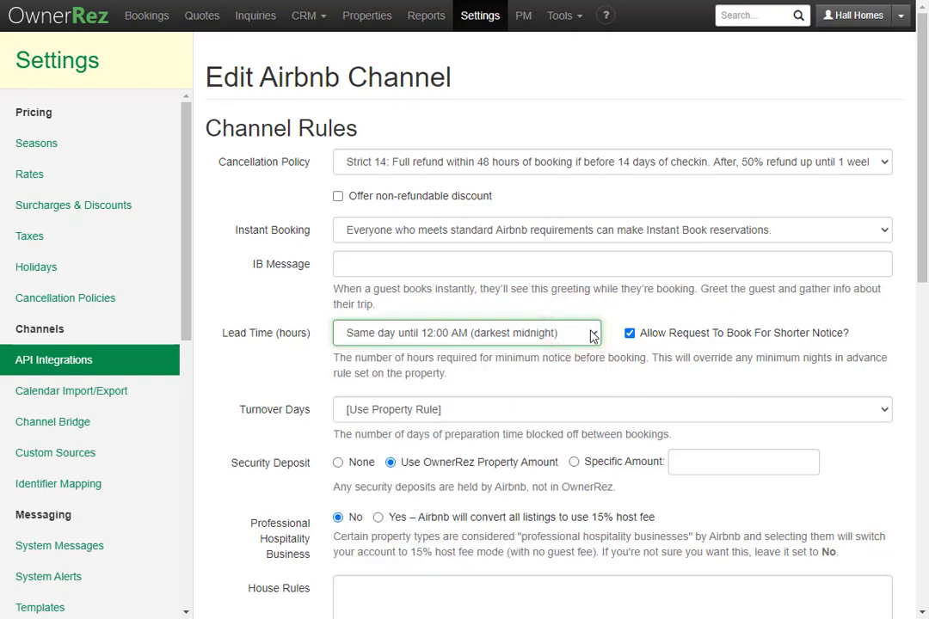
scroll(719, 348, "down", 10)
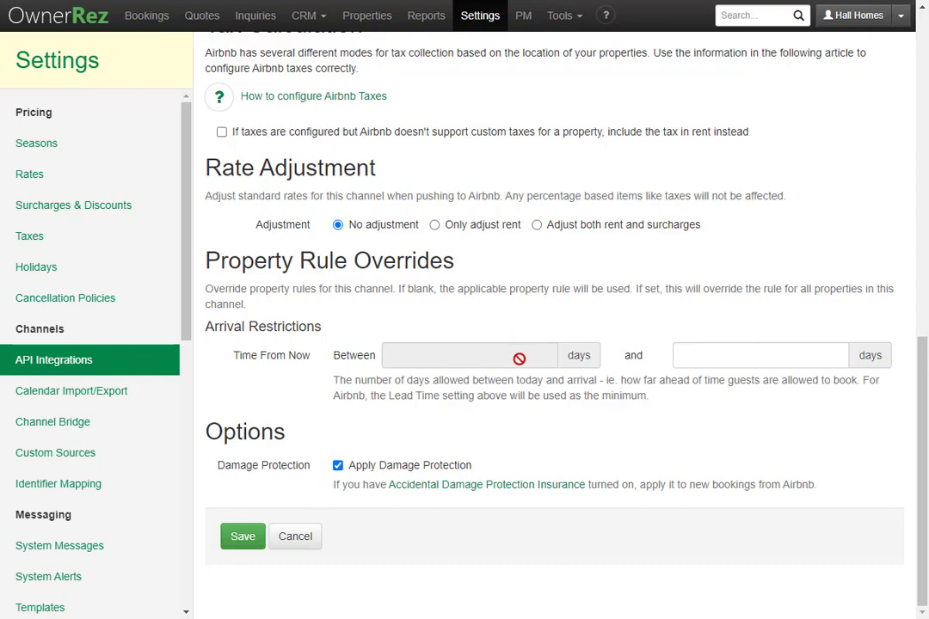
scroll(507, 352, "up", 10)
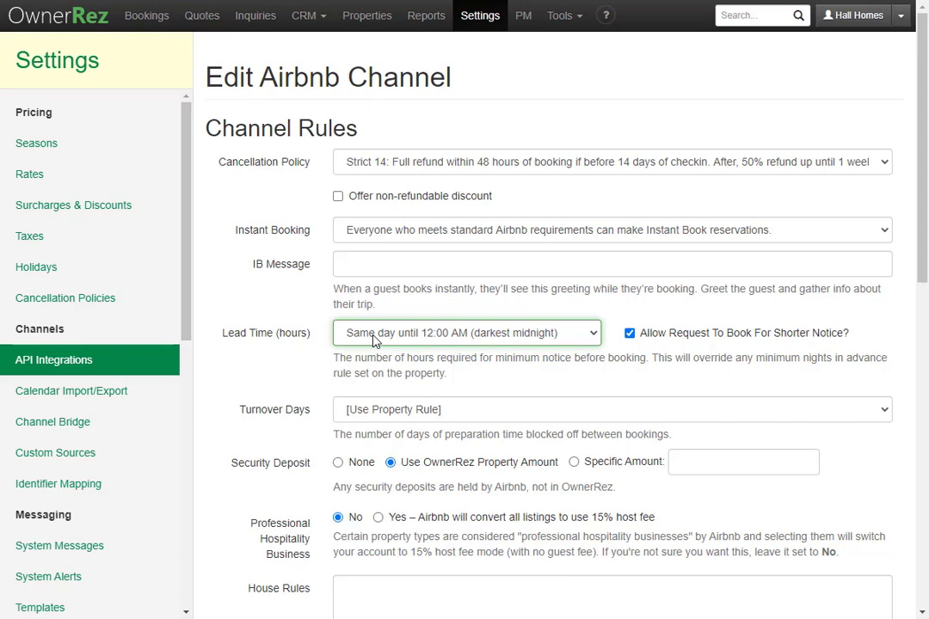
- Set Airbnb Lead Time to 'At least 2 days' notice' and save the channel
left_click(374, 341)
scroll(404, 413, "down", 3)
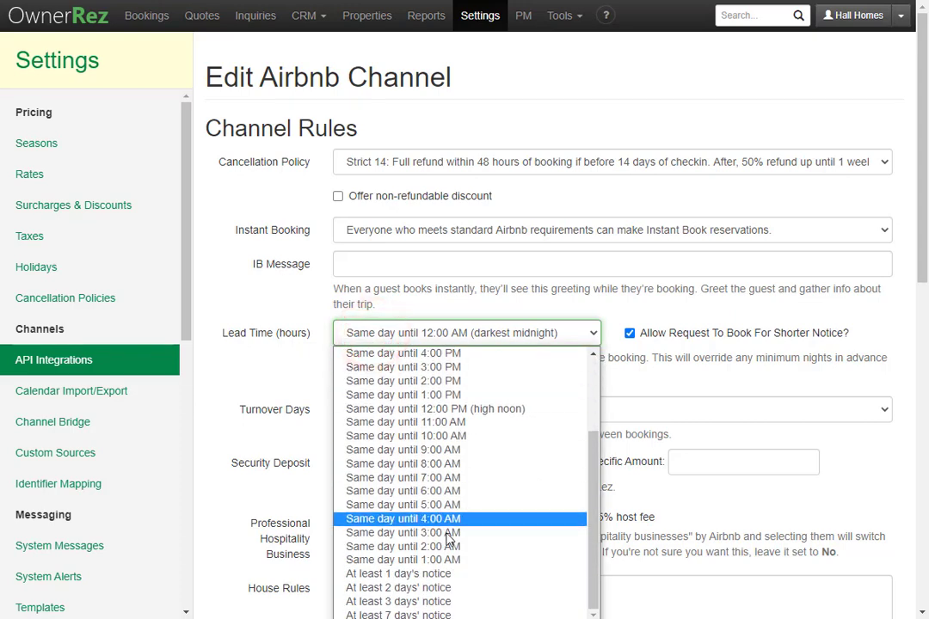
left_click(456, 589)
scroll(448, 585, "down", 10)
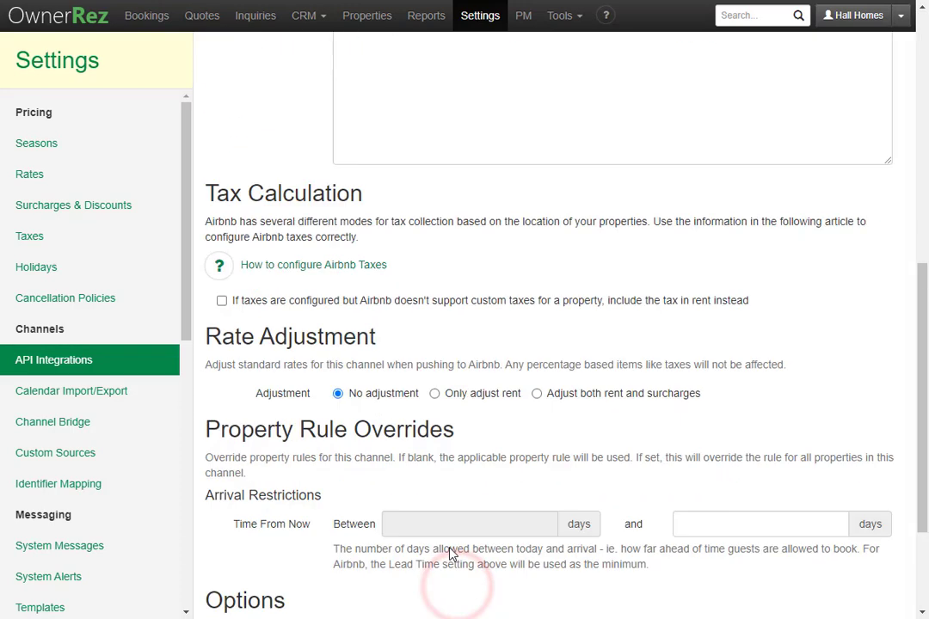
left_click(243, 536)
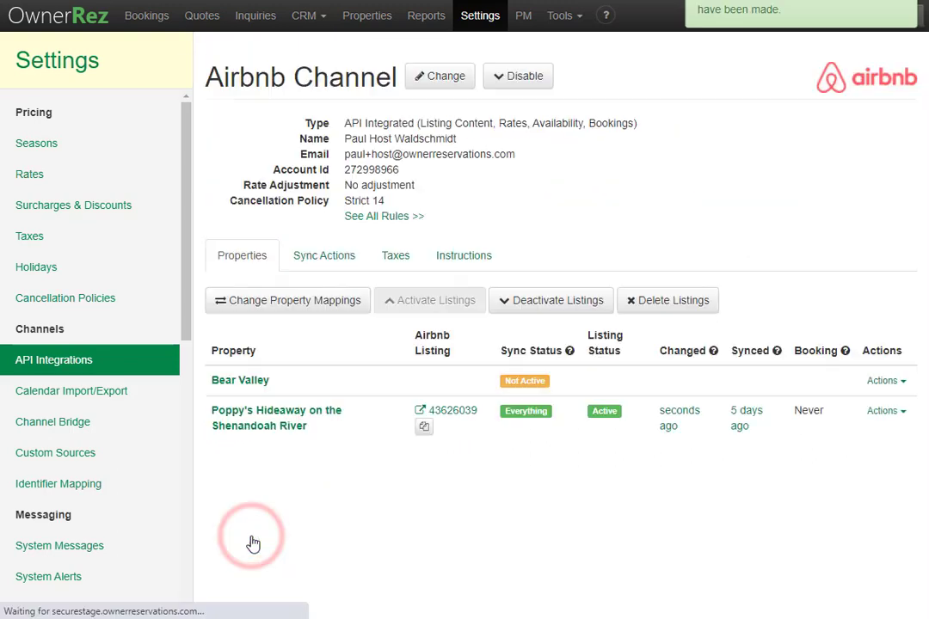